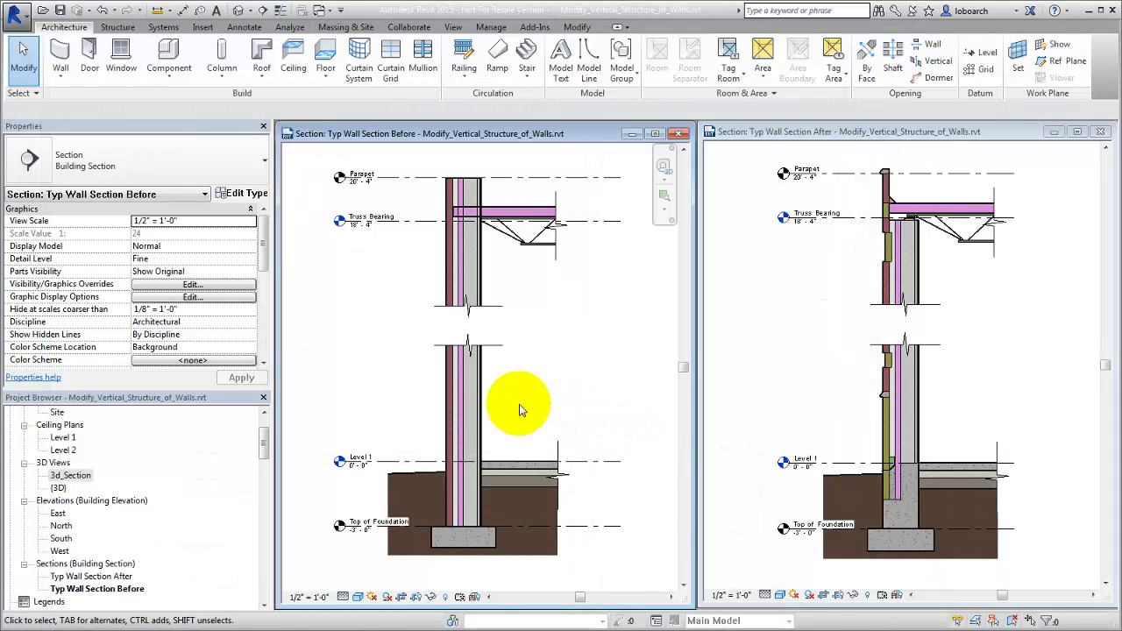
Open the Exterior - Brick on CMU - Before wall type's structure and preview it in Section view.
left_click(482, 400)
left_click(482, 399)
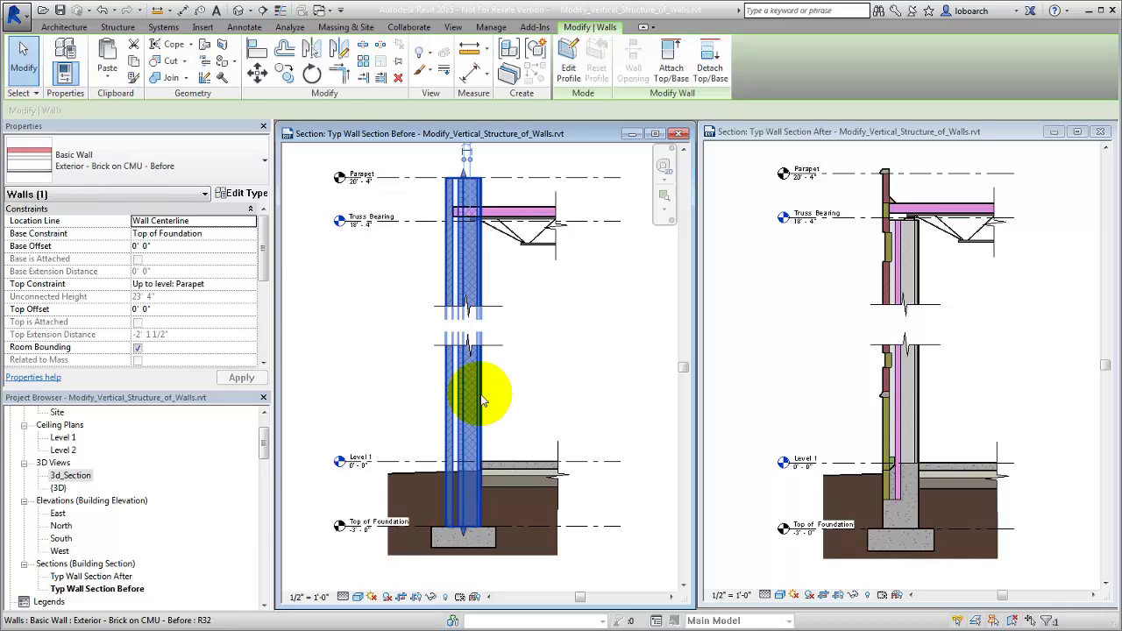
left_click(242, 196)
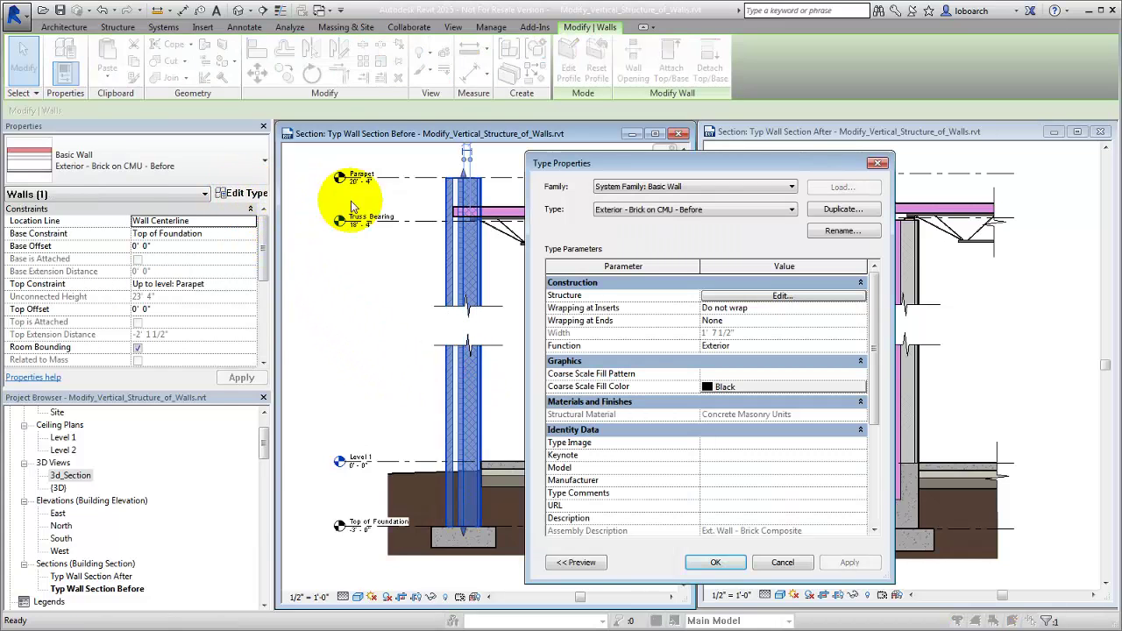
left_click(780, 296)
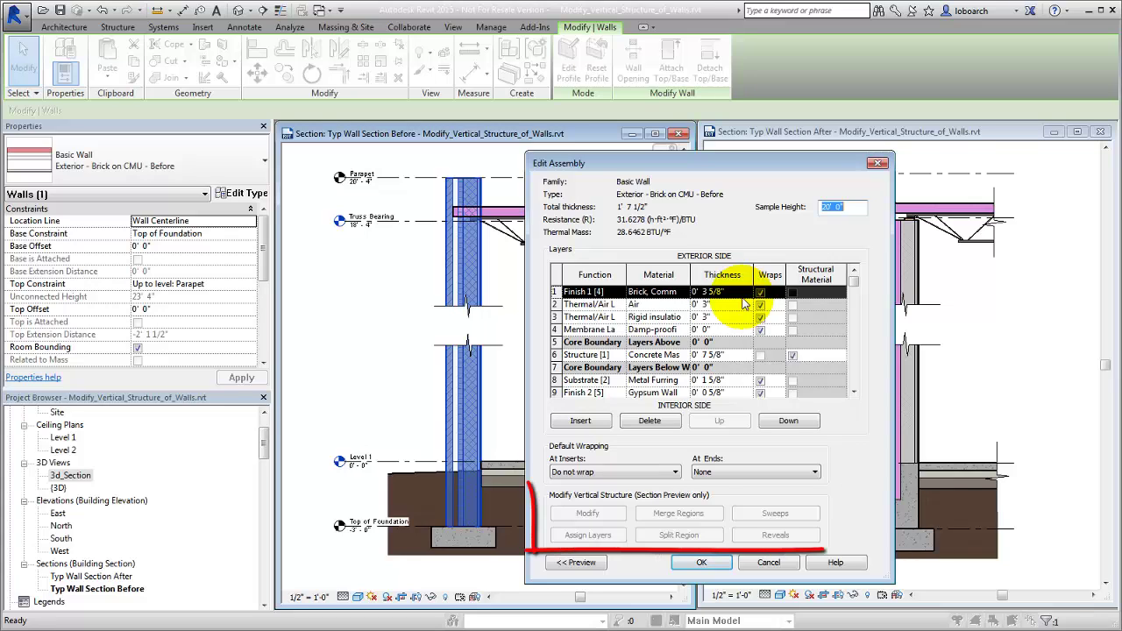
left_click(576, 562)
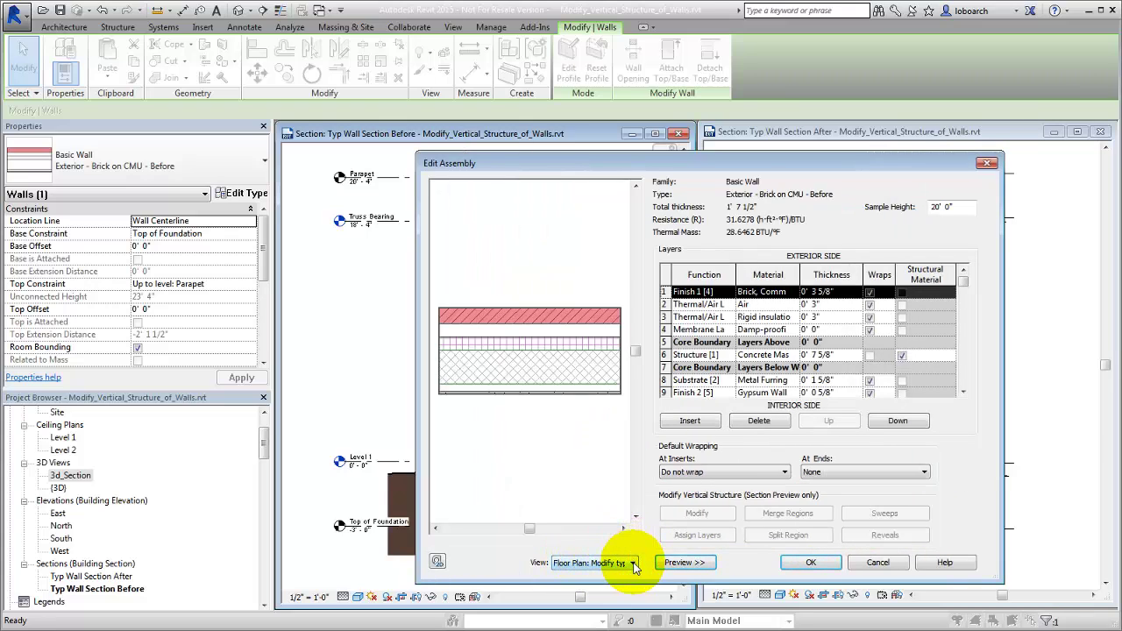
left_click(633, 563)
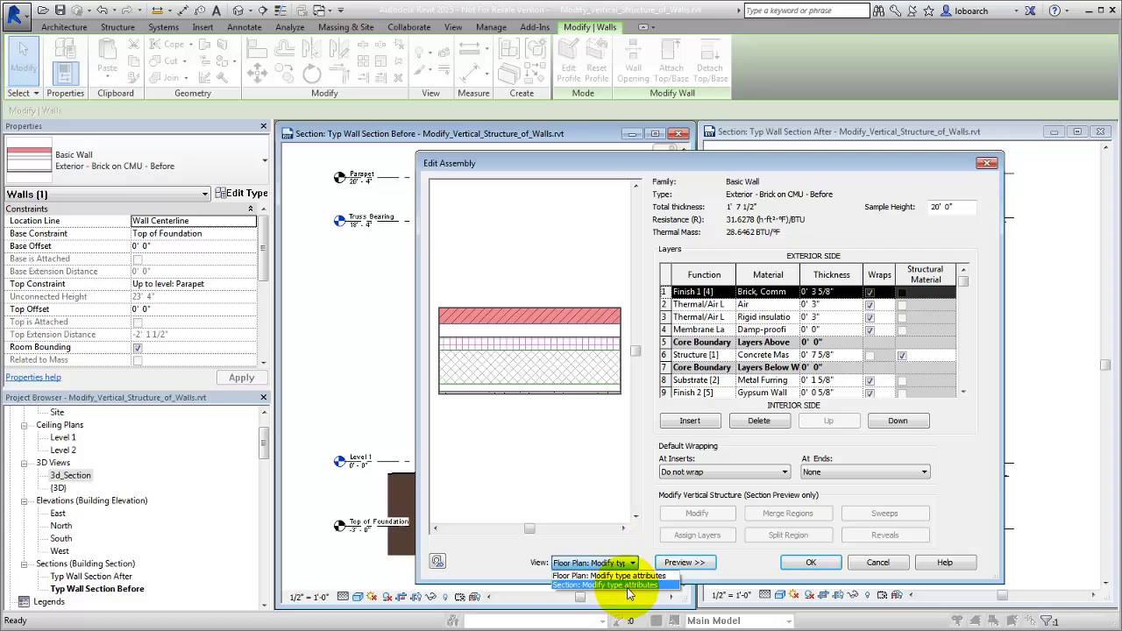
left_click(627, 585)
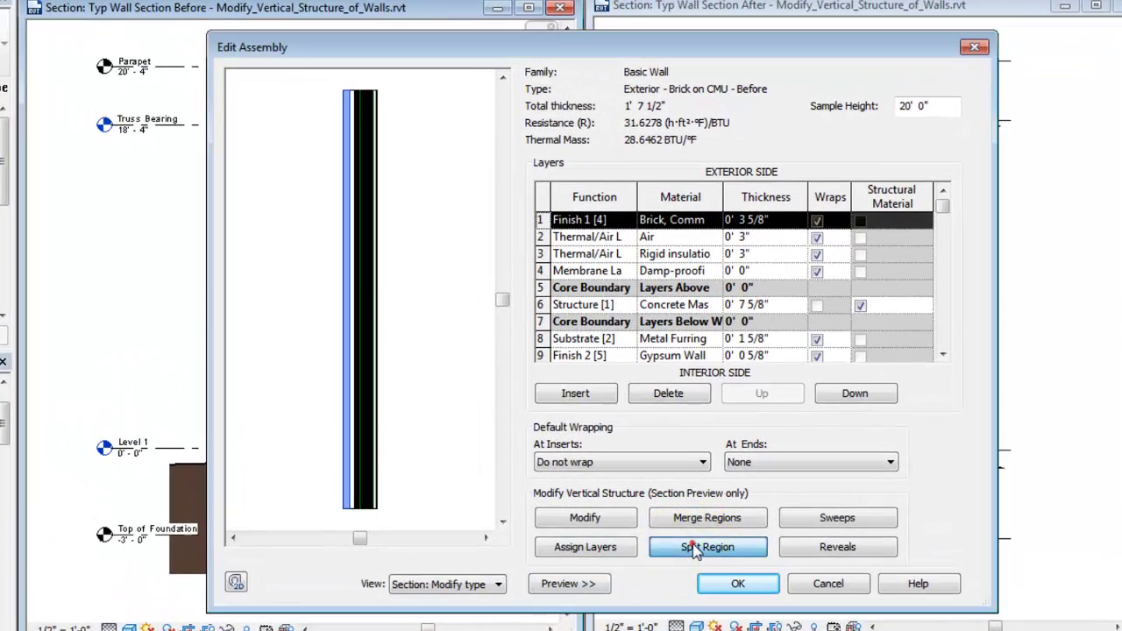
Split the brick layer into vertical regions at a 5'-6" height.
left_click(695, 549)
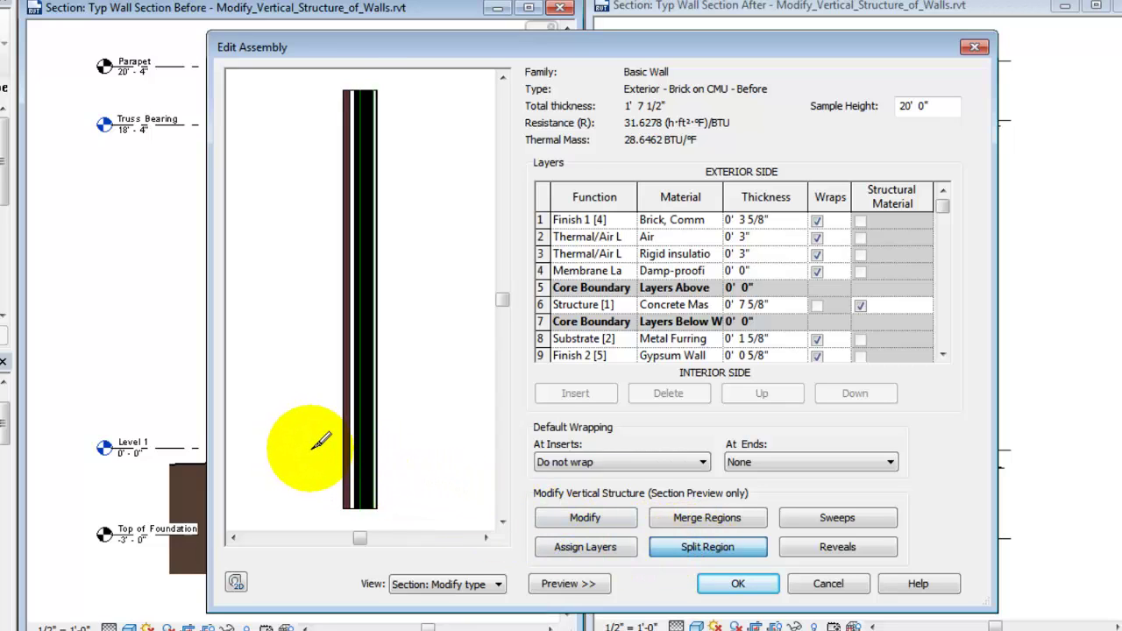
scroll(320, 441, "up", 2)
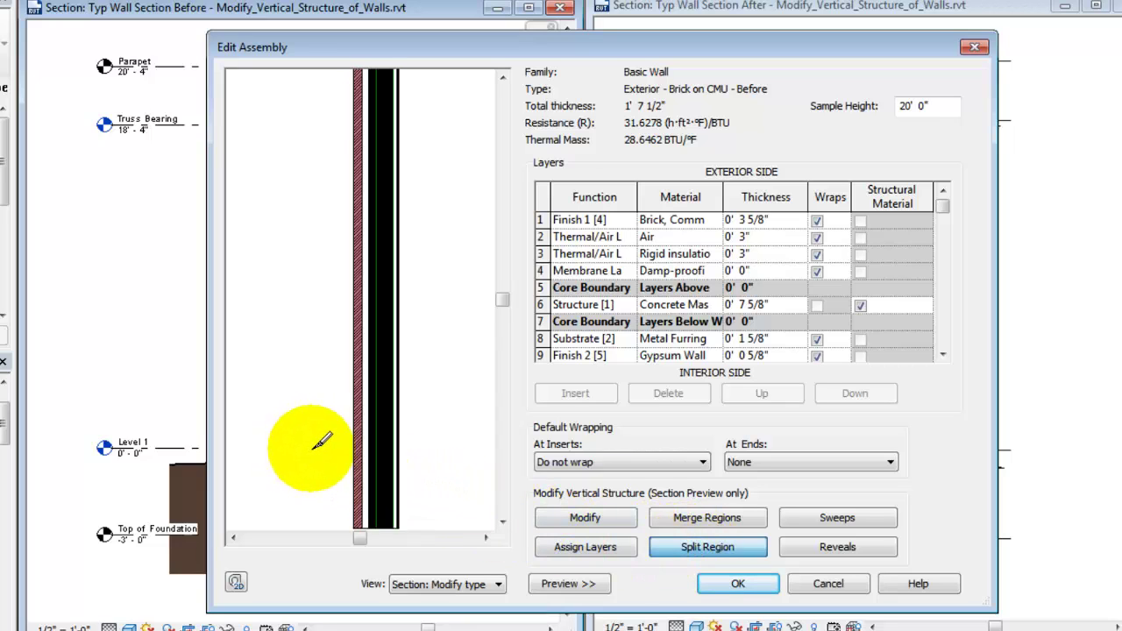
left_click(362, 368)
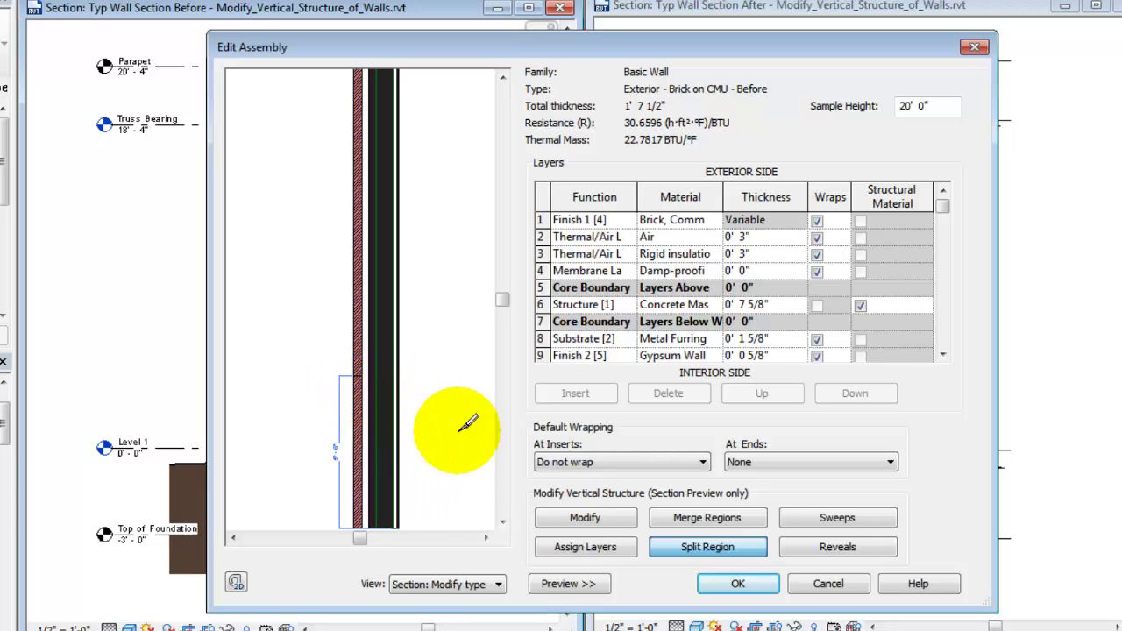
Change the lower brick region's height from 5'-6" to 6'.
left_click(566, 518)
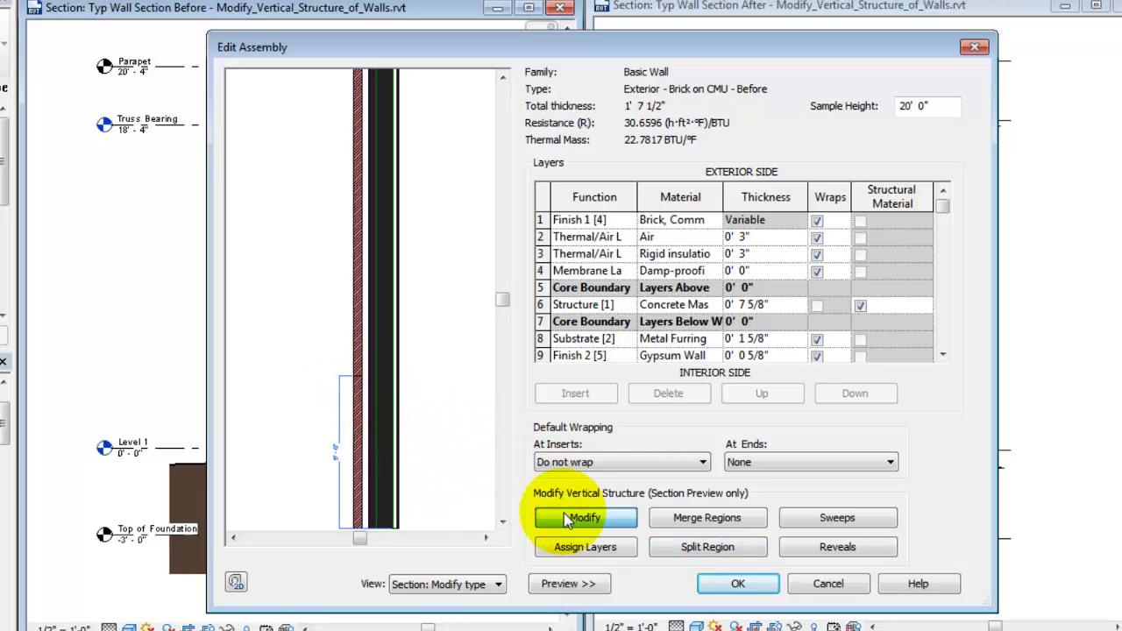
left_click(360, 386)
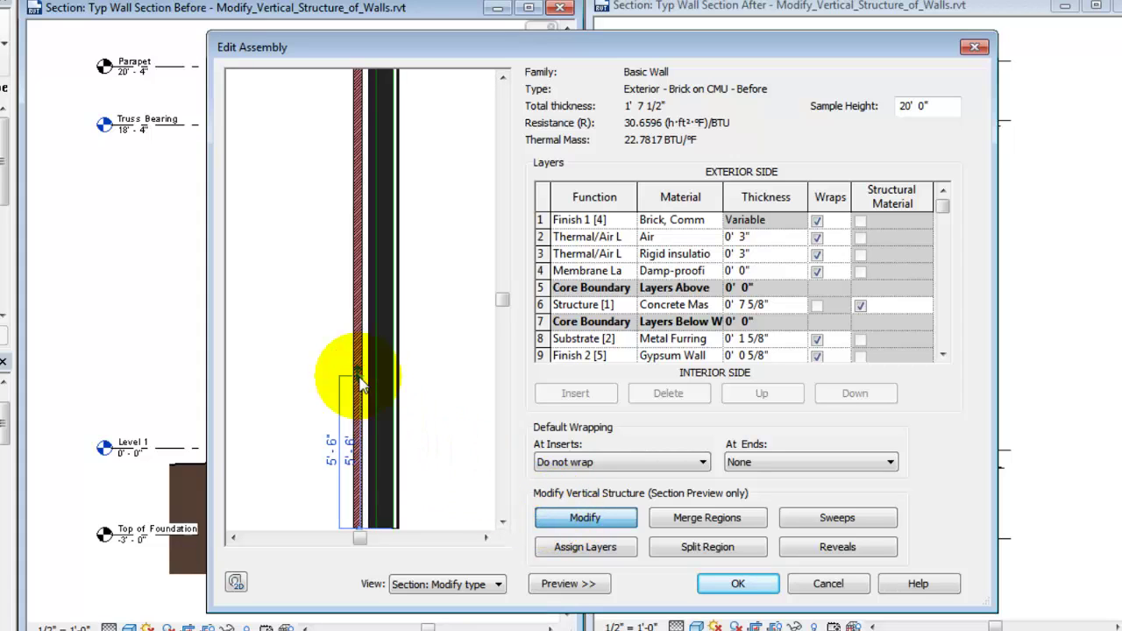
left_click(360, 370)
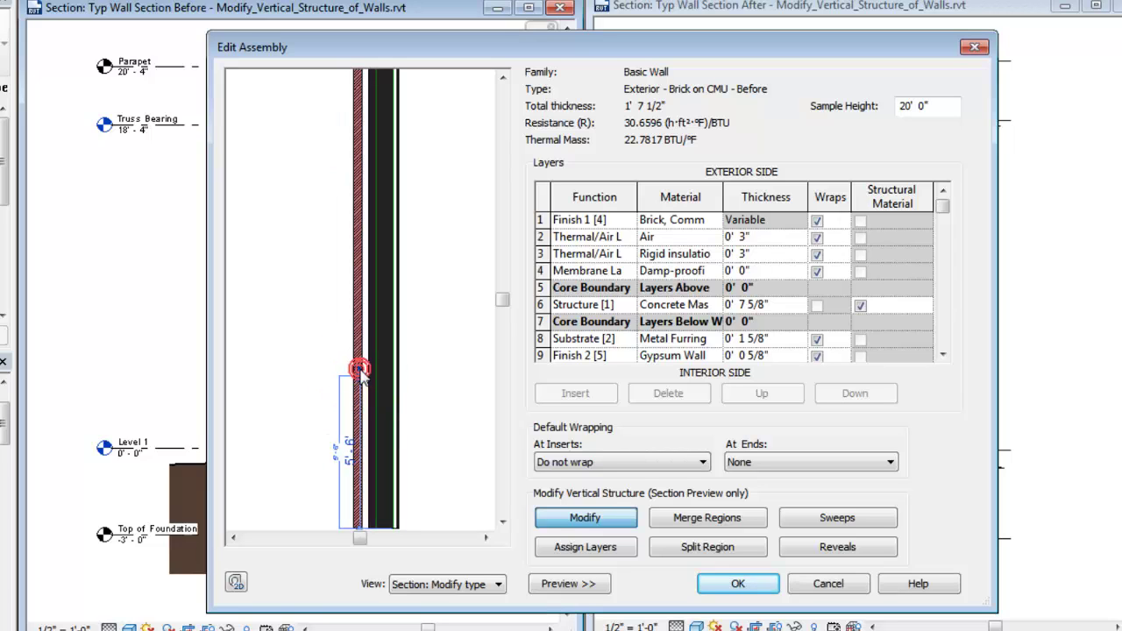
left_click(354, 449)
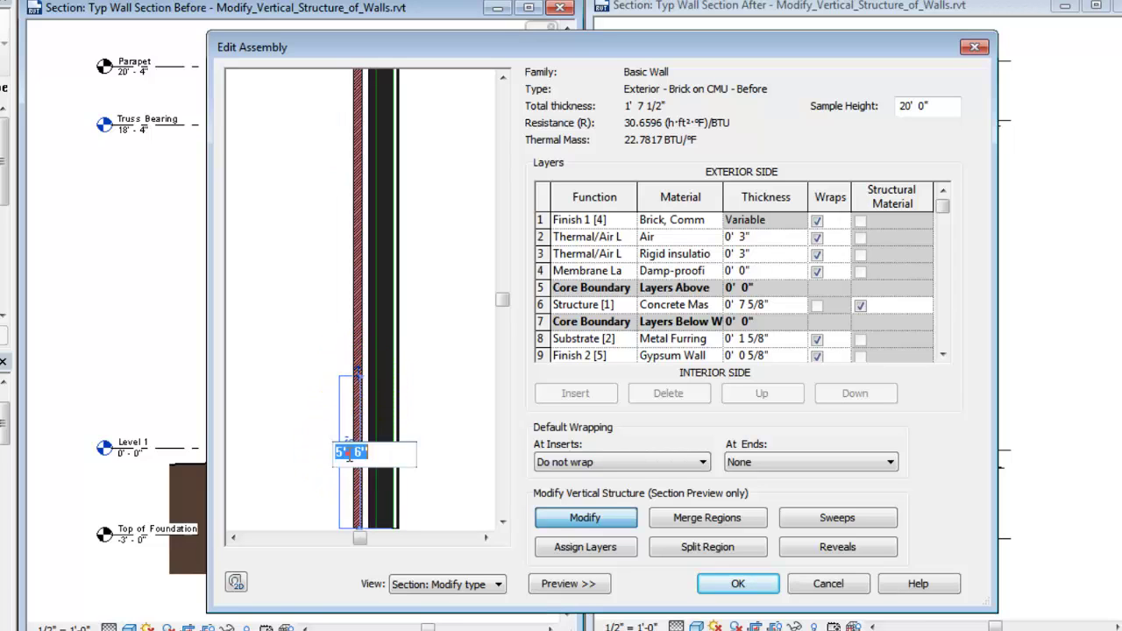
left_click(350, 453)
type("6'-0")
left_click(320, 450)
left_click(379, 473)
left_click(699, 547)
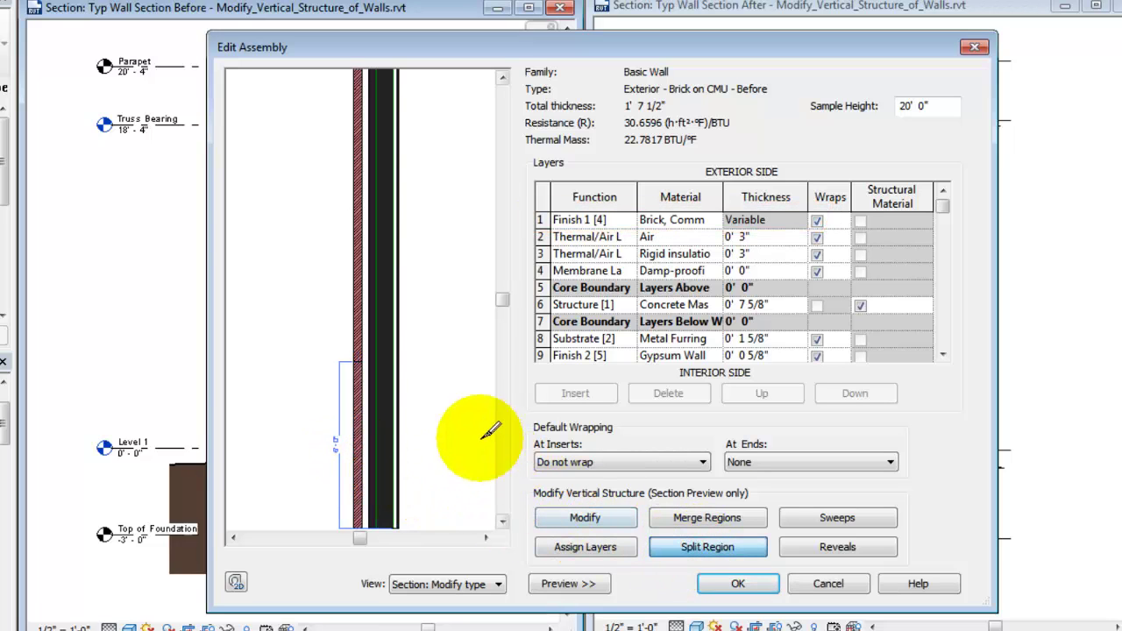
scroll(384, 337, "down", 3)
key("Escape")
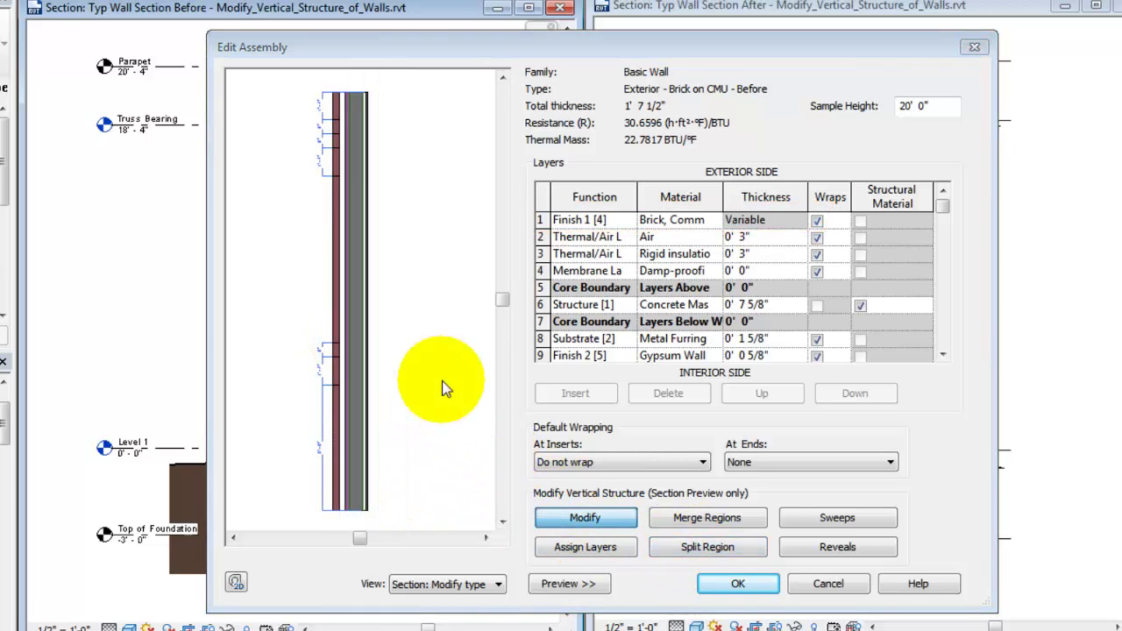
Insert a Finish 1 [4] concrete masonry layer above the brick layer.
left_click(540, 220)
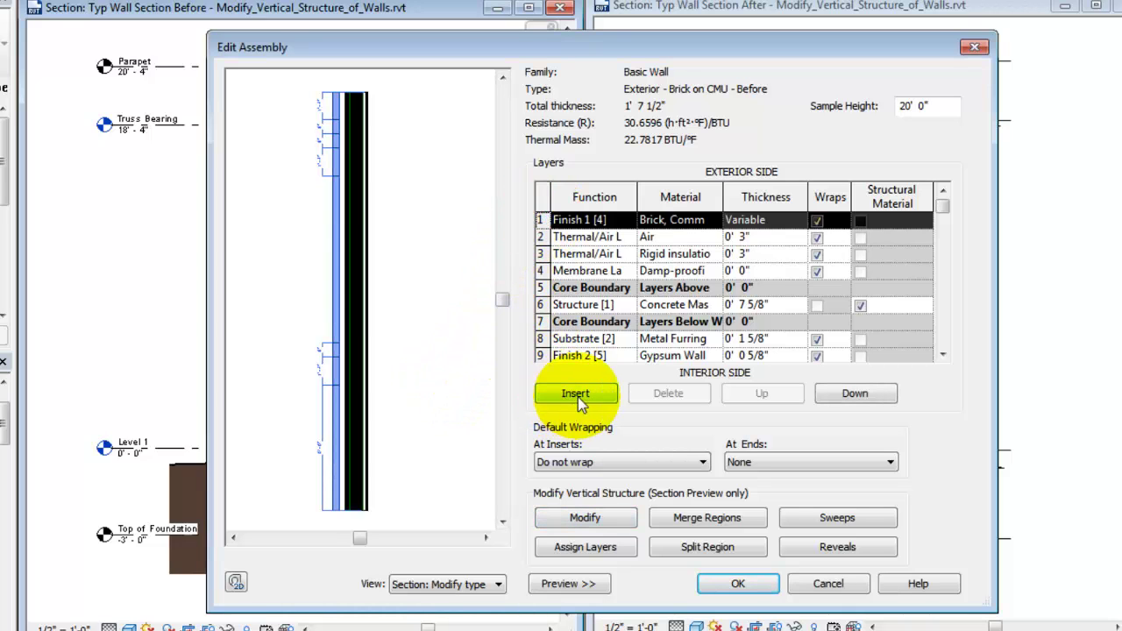
left_click(576, 395)
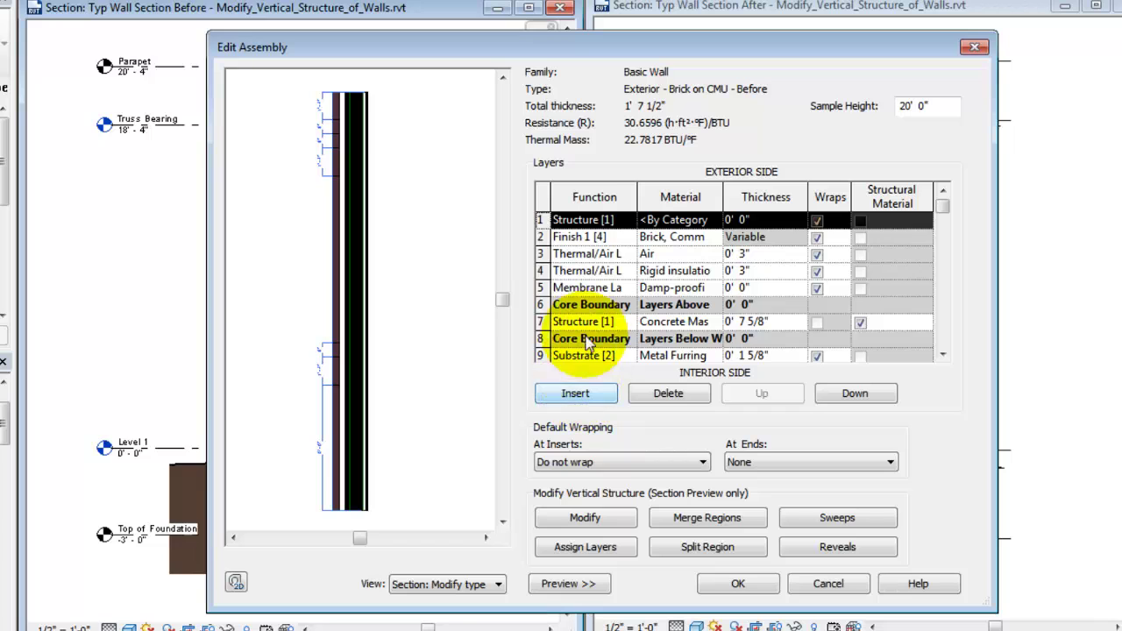
left_click(629, 221)
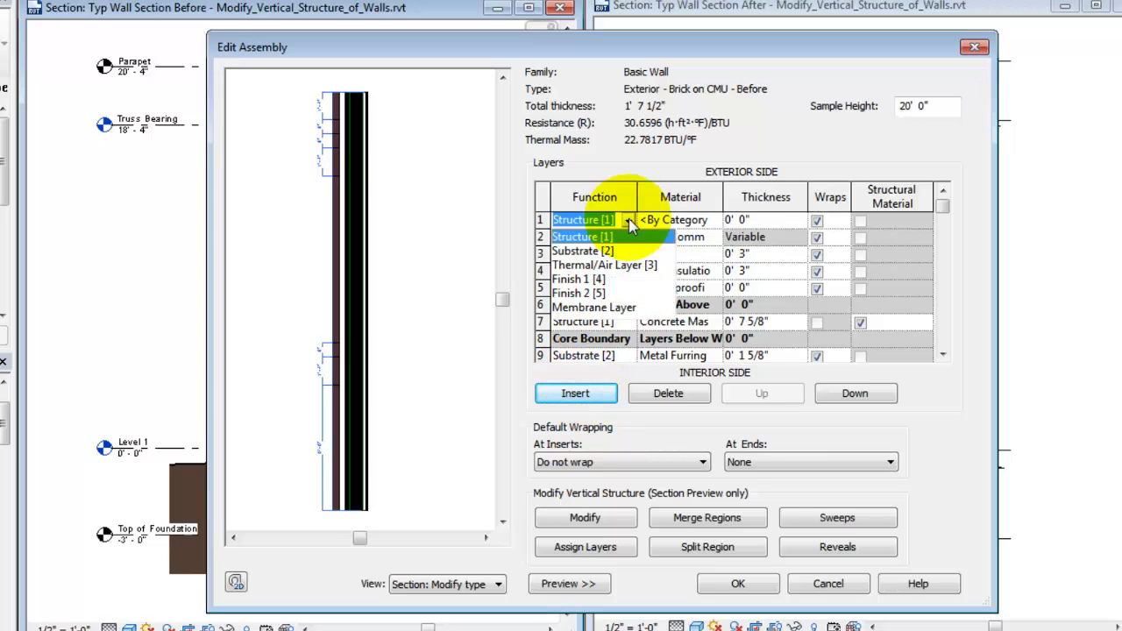
left_click(579, 278)
left_click(712, 219)
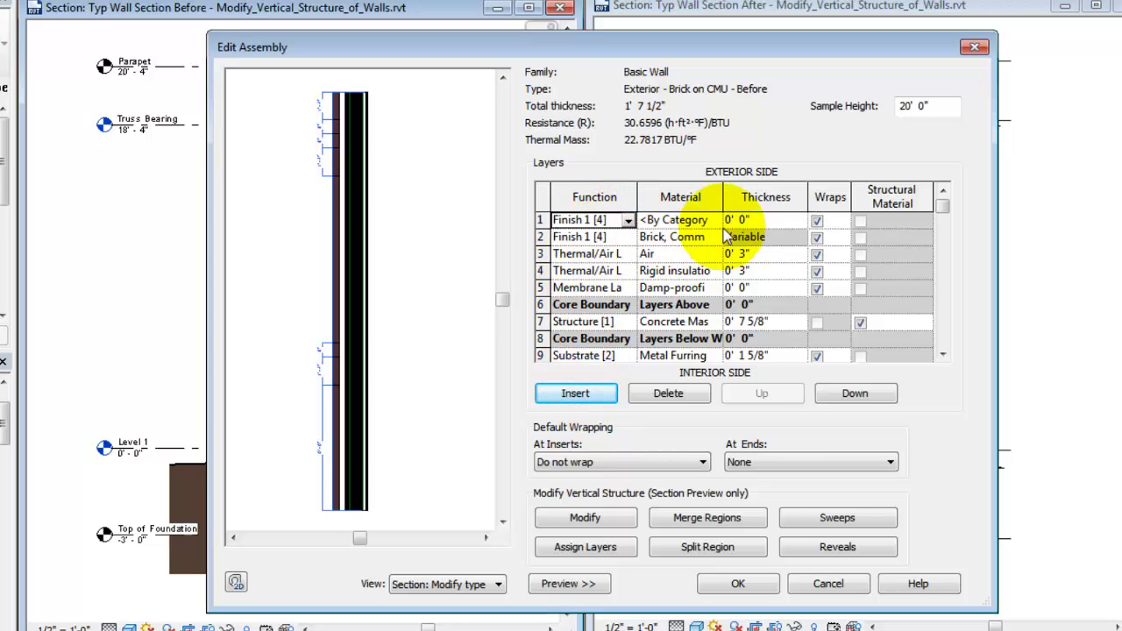
left_click(719, 221)
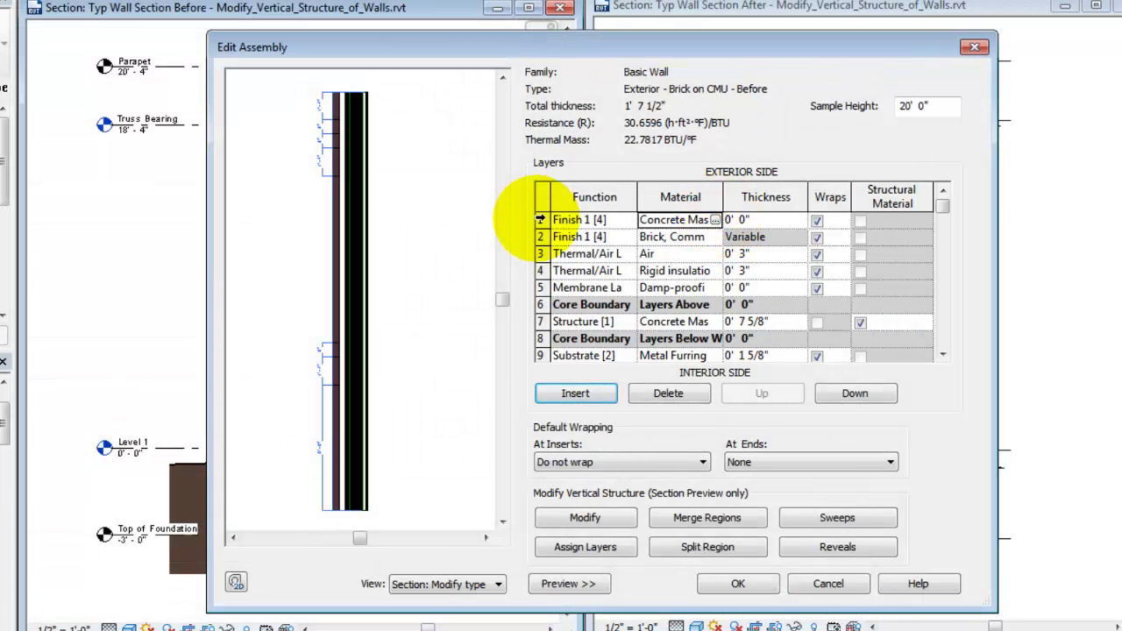
left_click(539, 220)
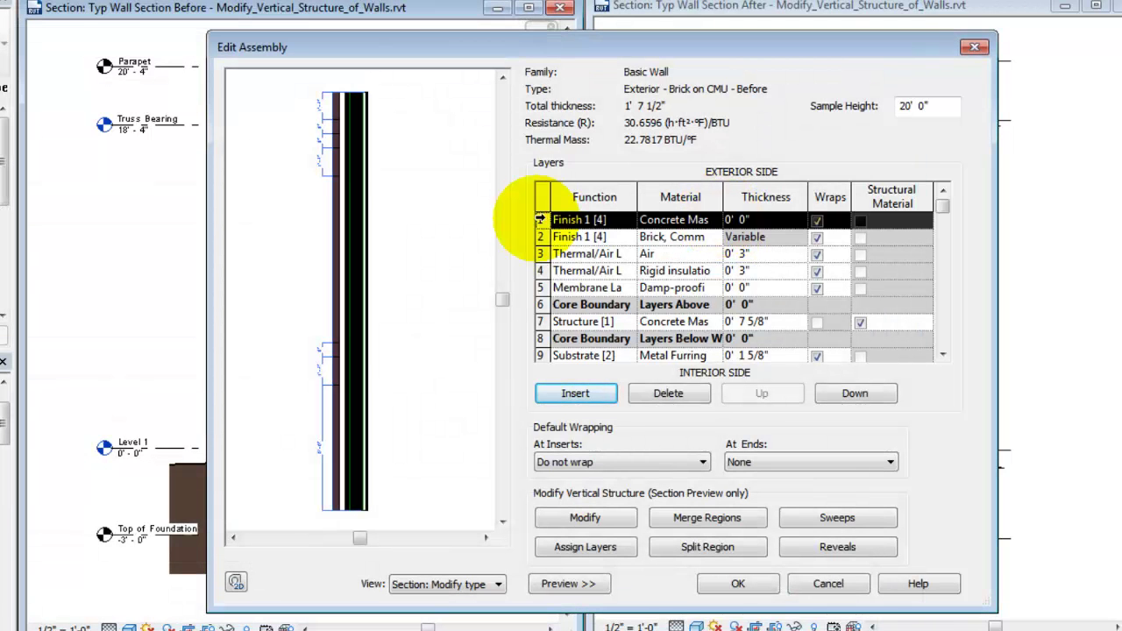
Assign the concrete masonry finish to the bottom region and one other split region.
left_click(579, 548)
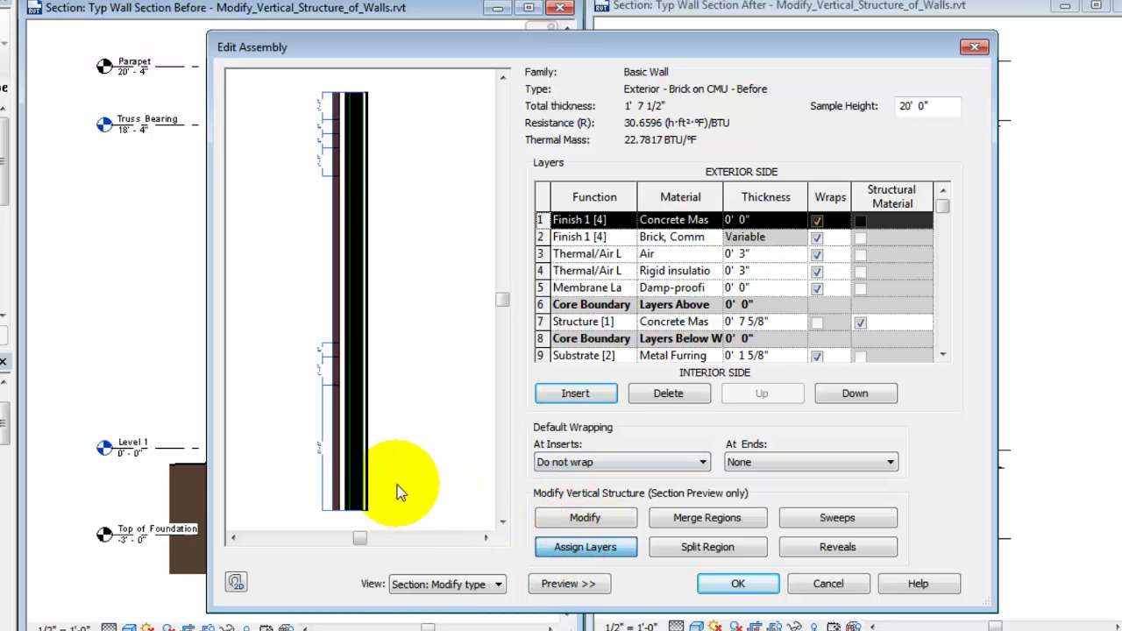
left_click(338, 491)
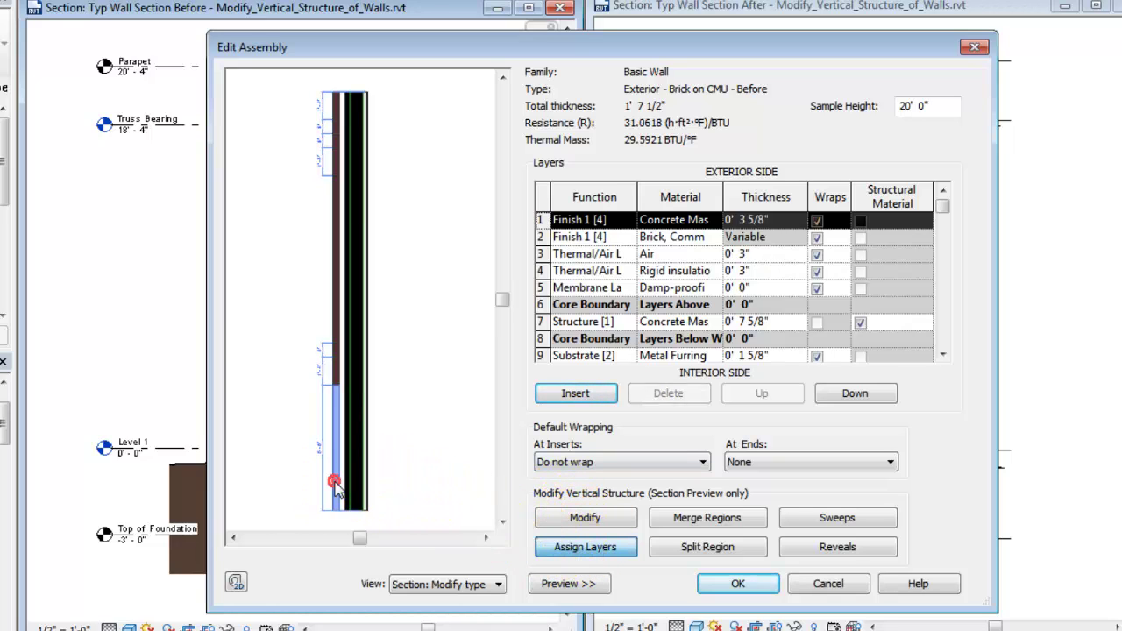
left_click(340, 358)
left_click(736, 583)
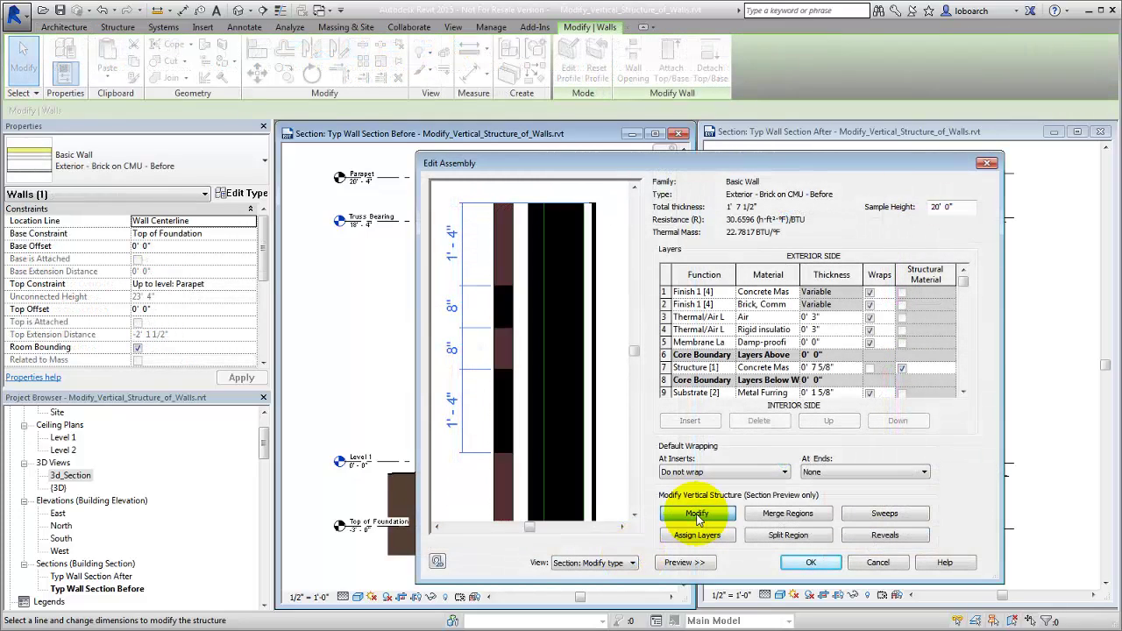
Resize the 8" concrete masonry band to 2".
left_click(697, 515)
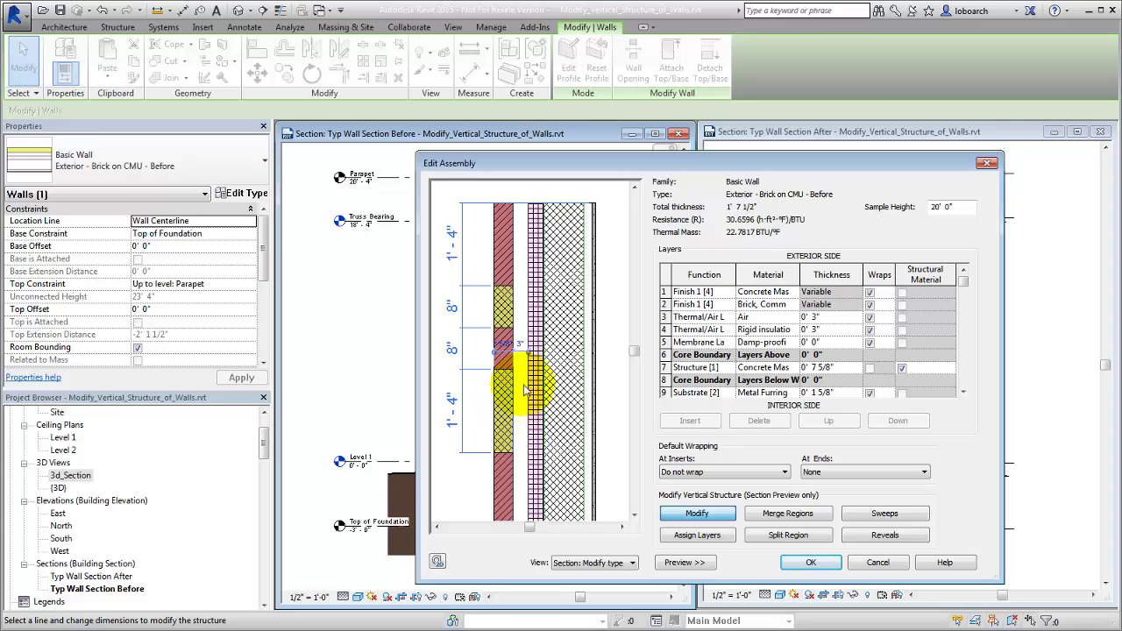
left_click(521, 351)
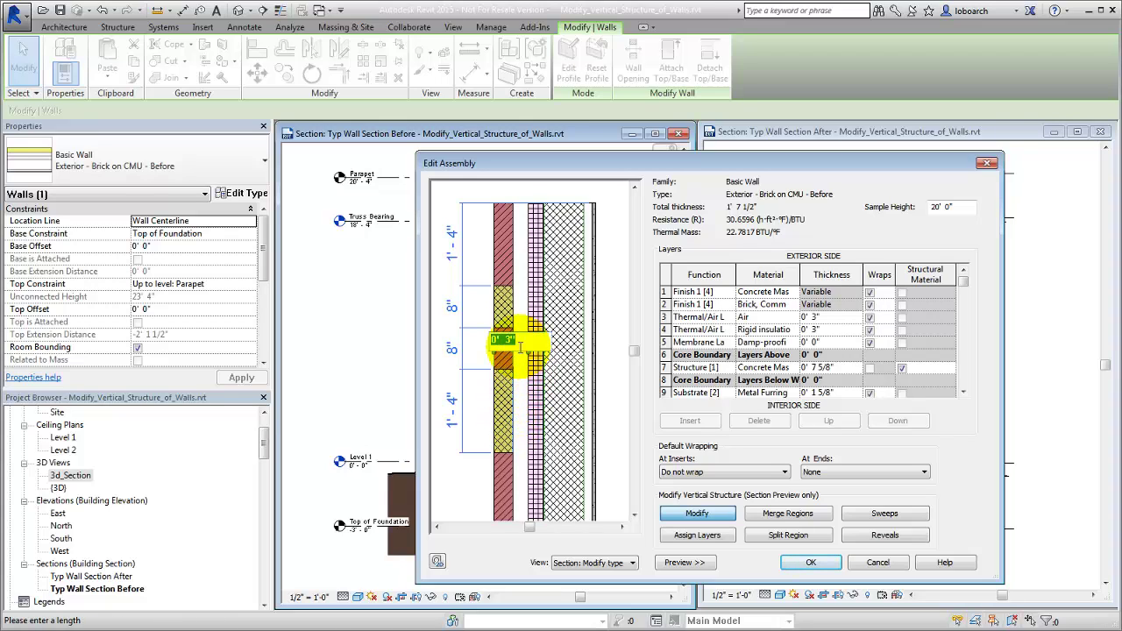
type("2\"")
key("Return")
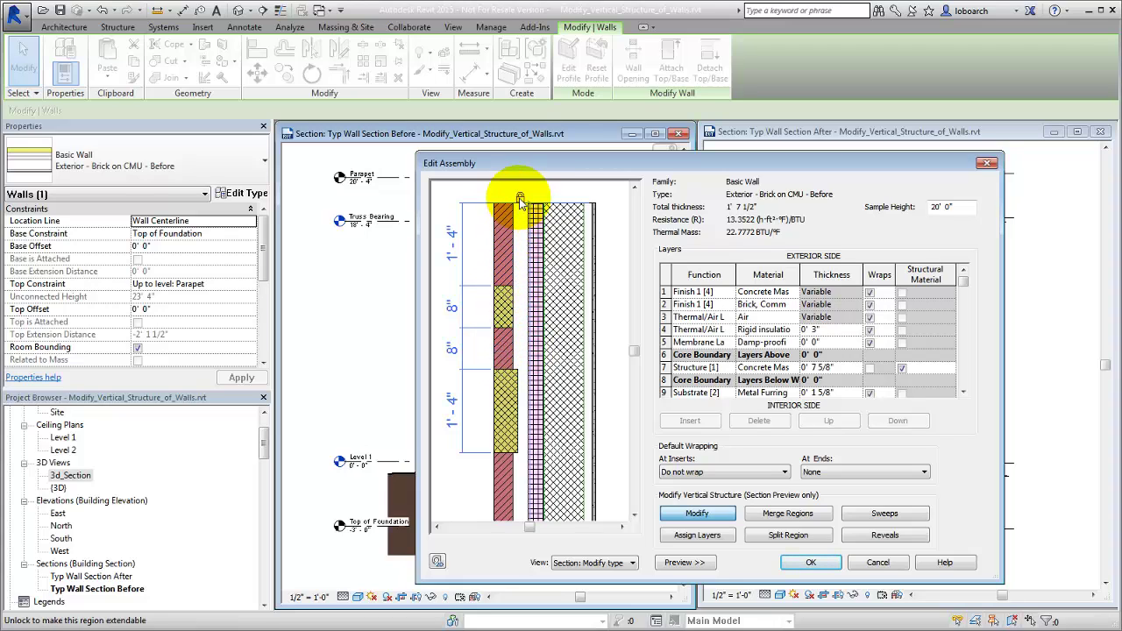
Unlock the brick face top and drag the wall top to a -2' 0" extension.
left_click(519, 198)
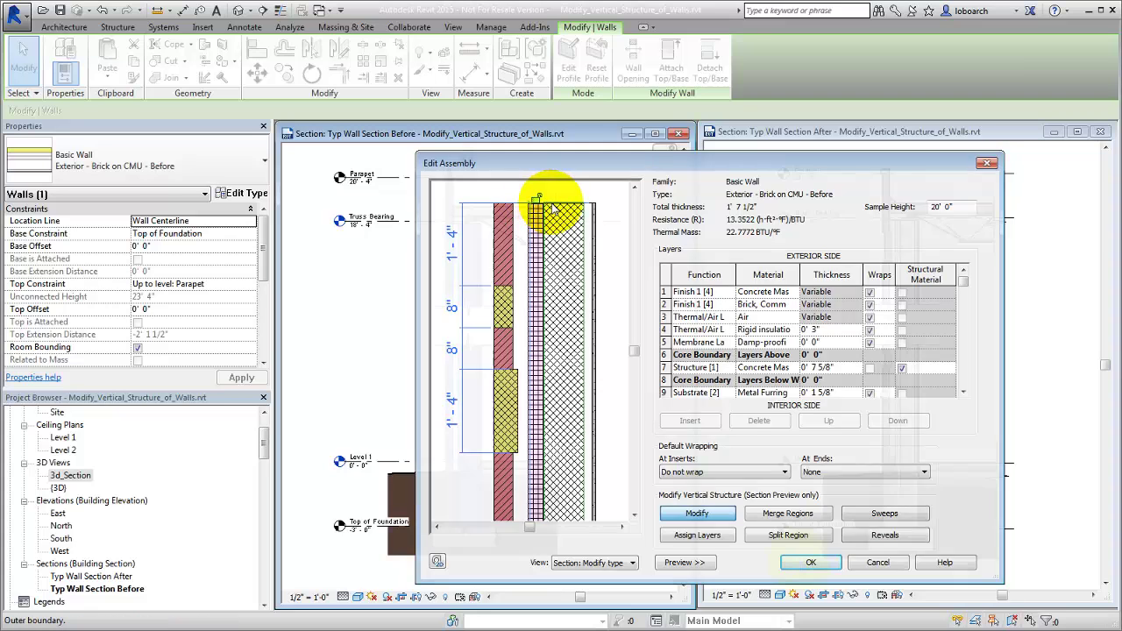
left_click(811, 561)
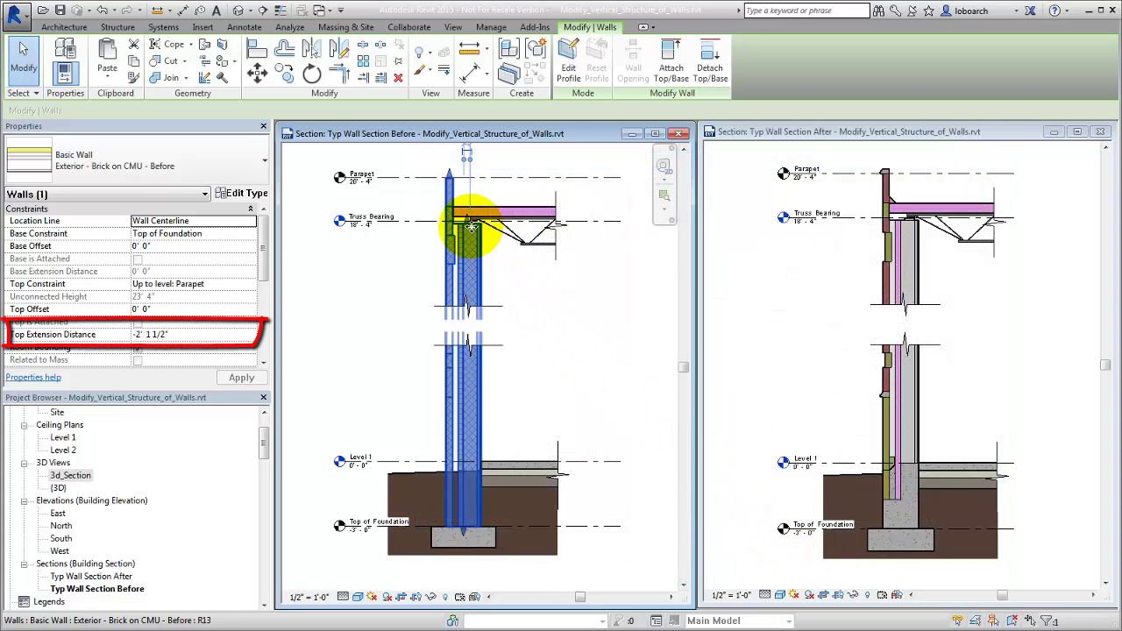
left_click_drag(468, 215, 469, 238)
left_click(567, 316)
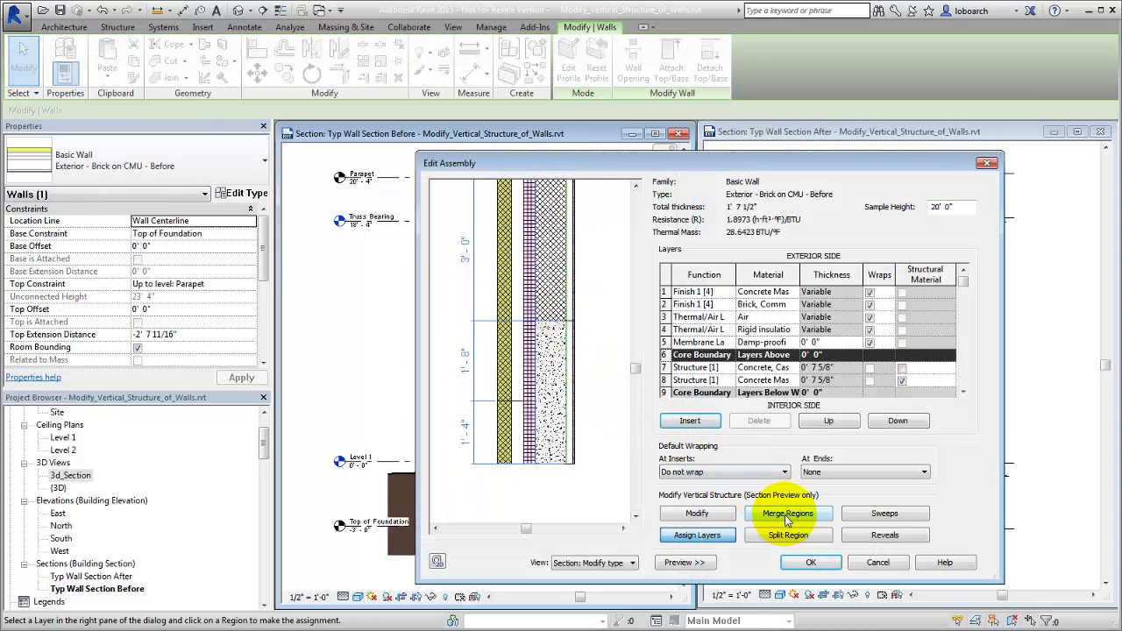
Merge the lower 1'-4" rigid insulation region into the cast concrete layer below.
left_click(787, 518)
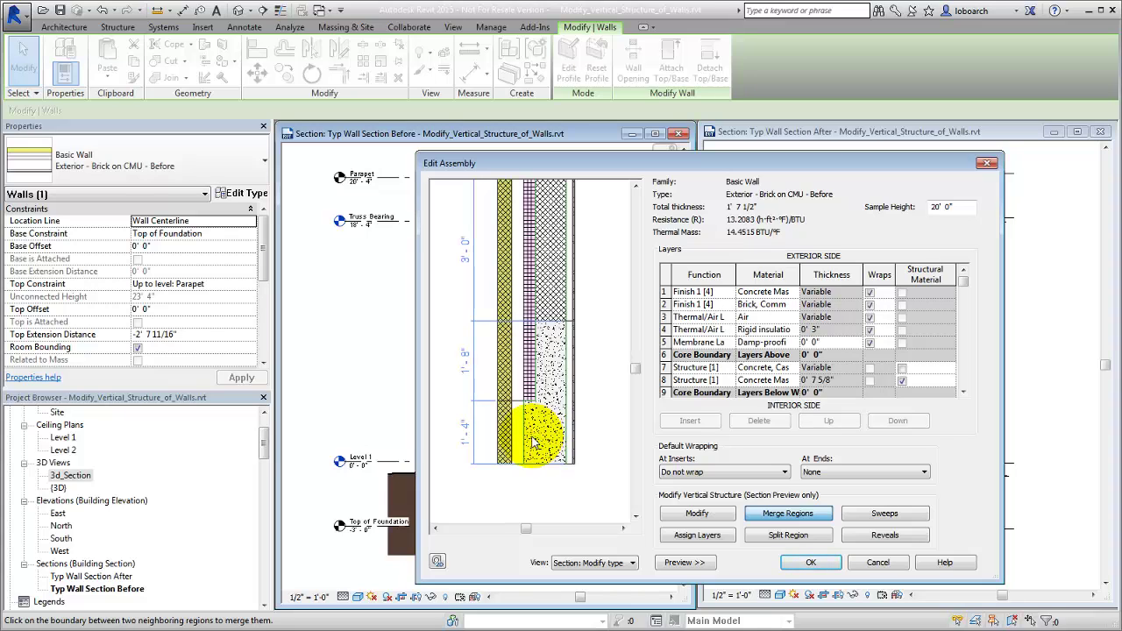
left_click(528, 438)
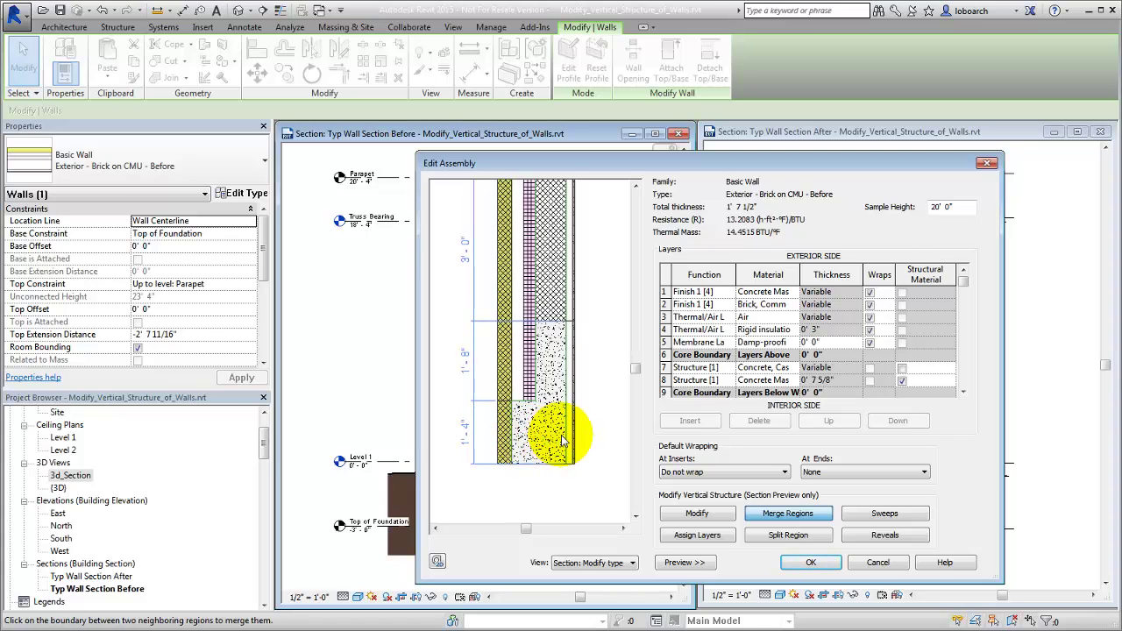
scroll(587, 449, "down", 5)
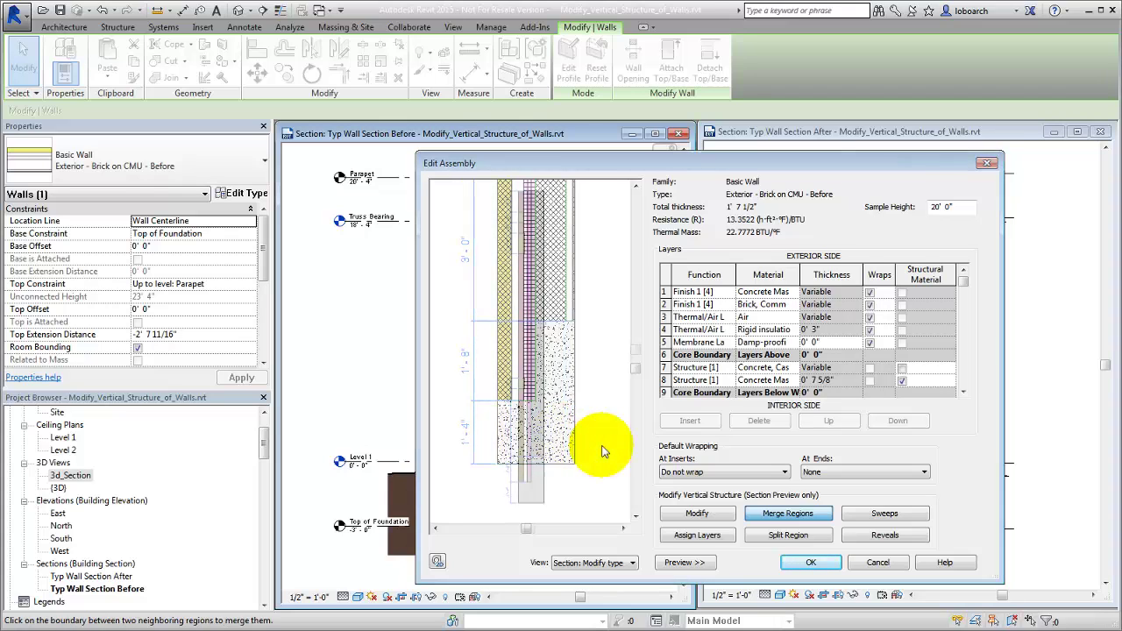
Add a Sill-Precast : 5" Wide sweep to the wall type and confirm the sweeps.
left_click(887, 514)
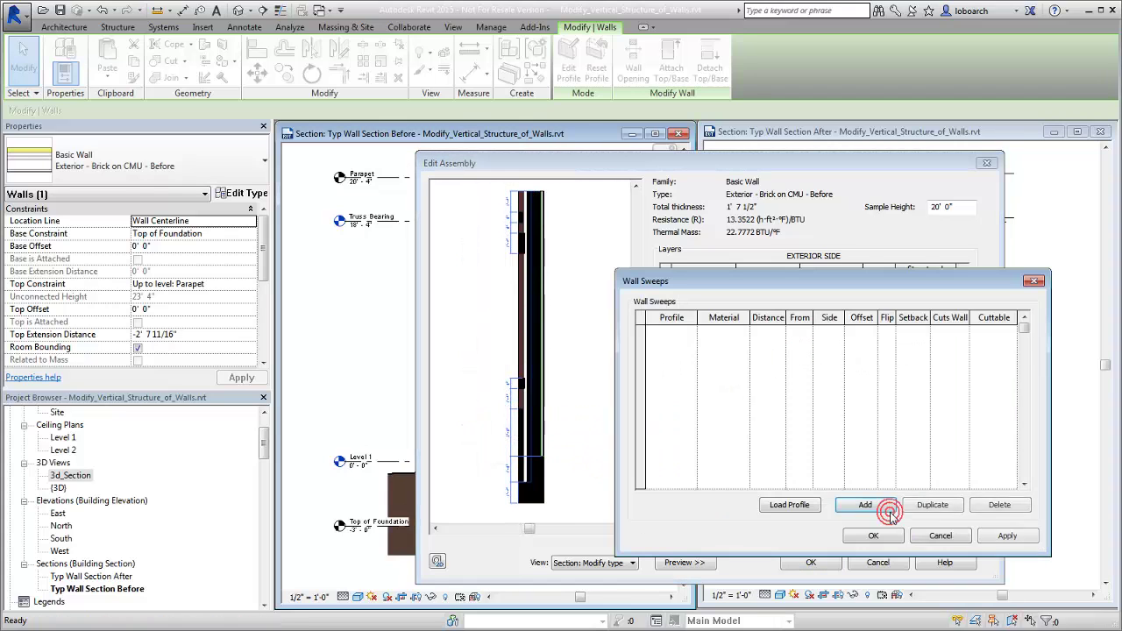
left_click(866, 510)
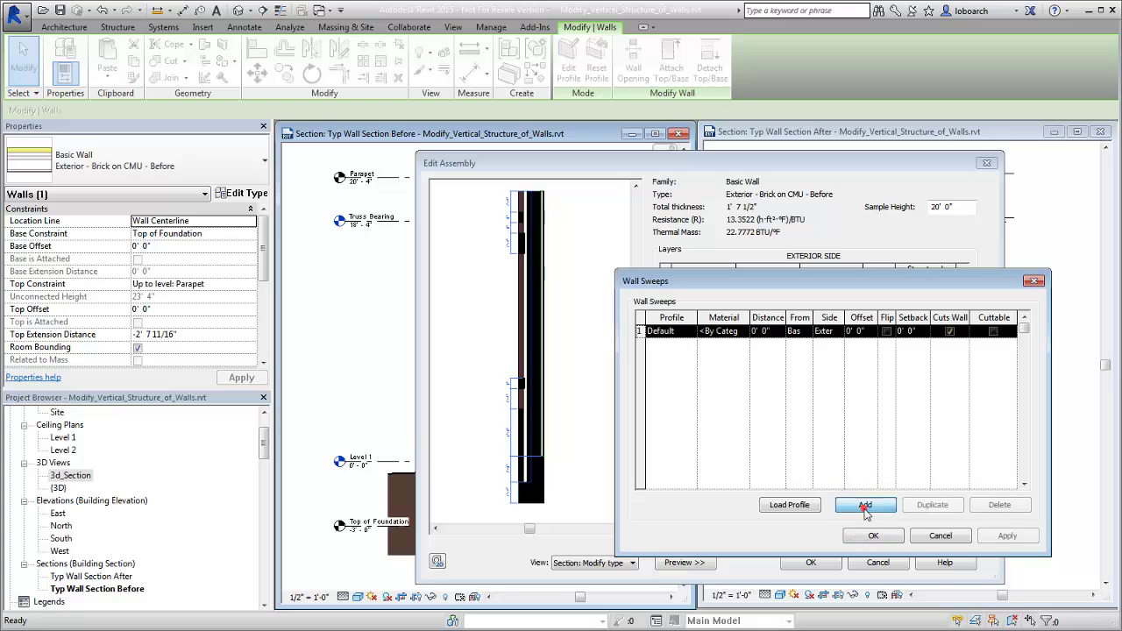
left_click(689, 333)
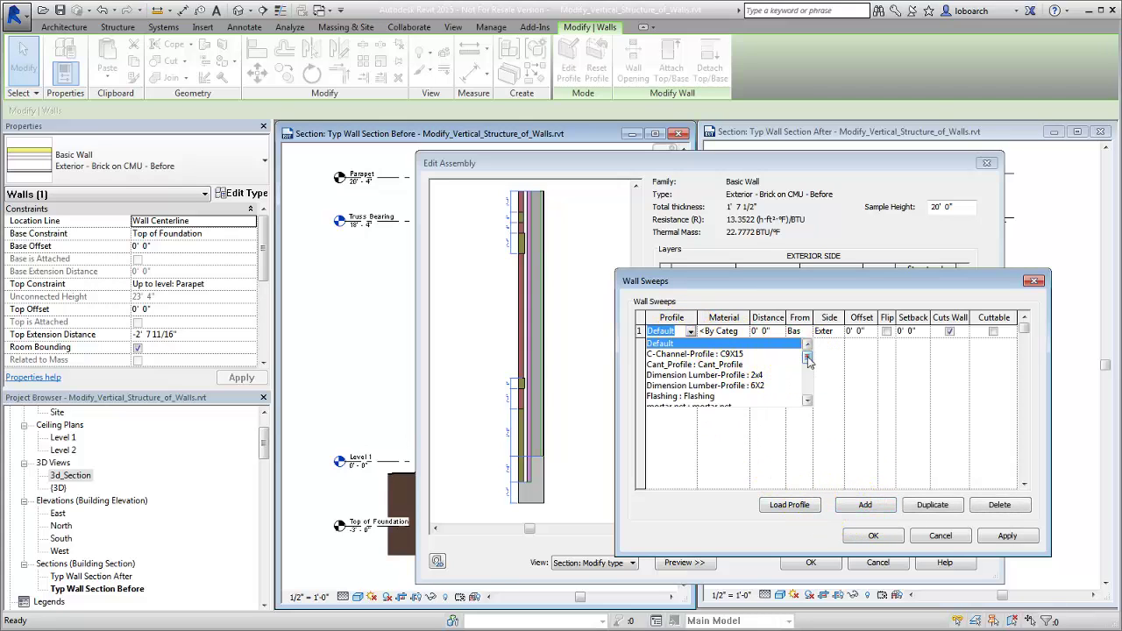
scroll(807, 362, "down", 1)
scroll(808, 366, "down", 3)
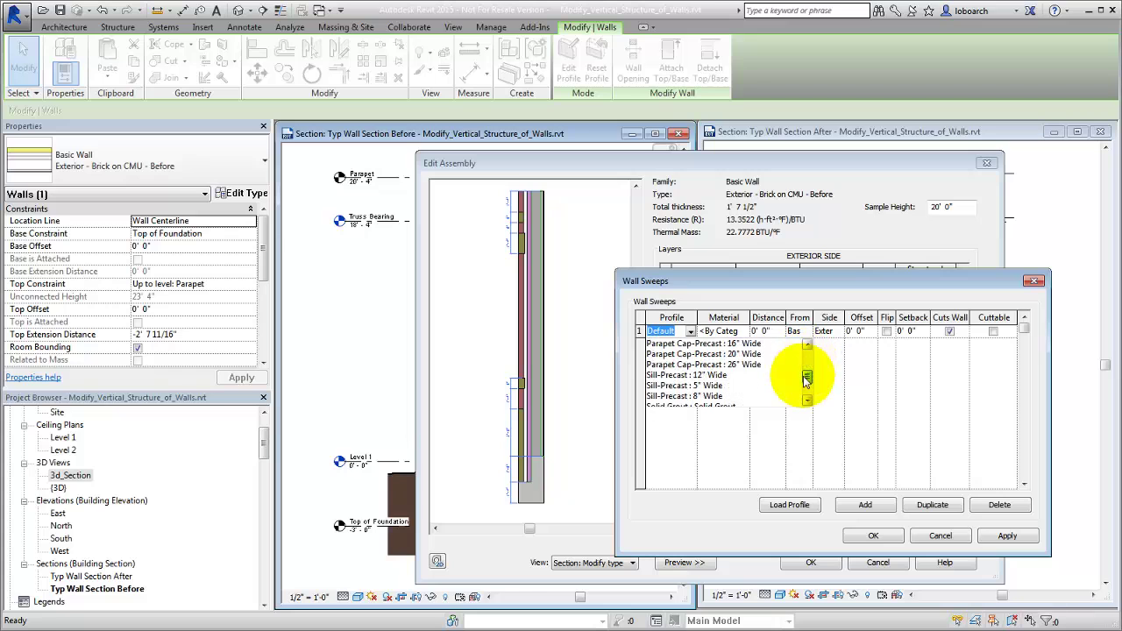
left_click(695, 392)
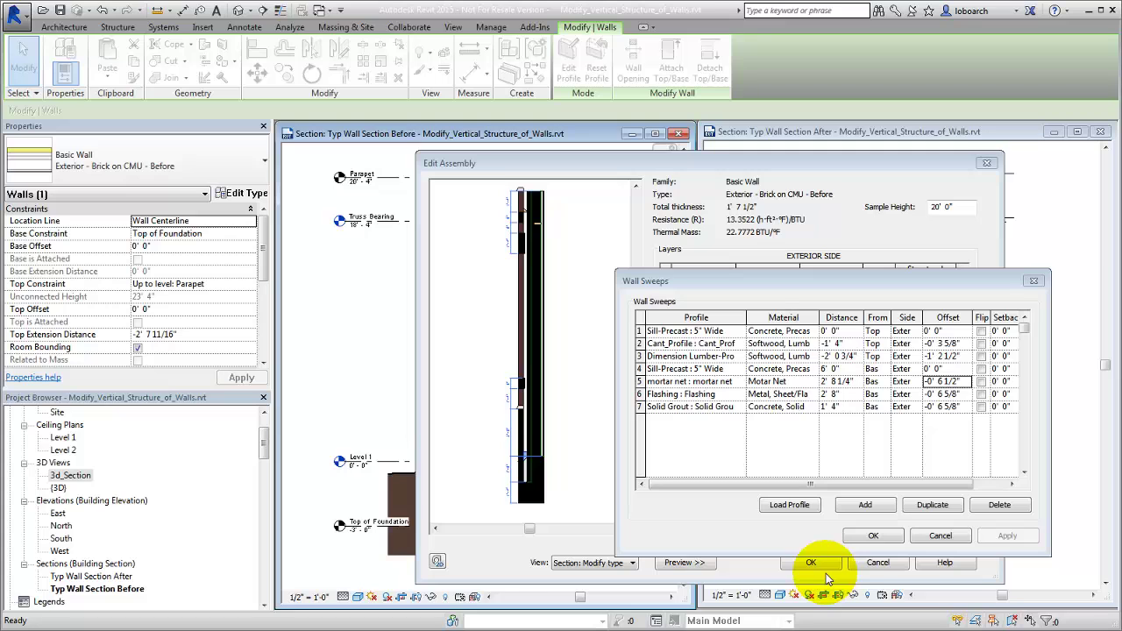
left_click(874, 538)
left_click(877, 540)
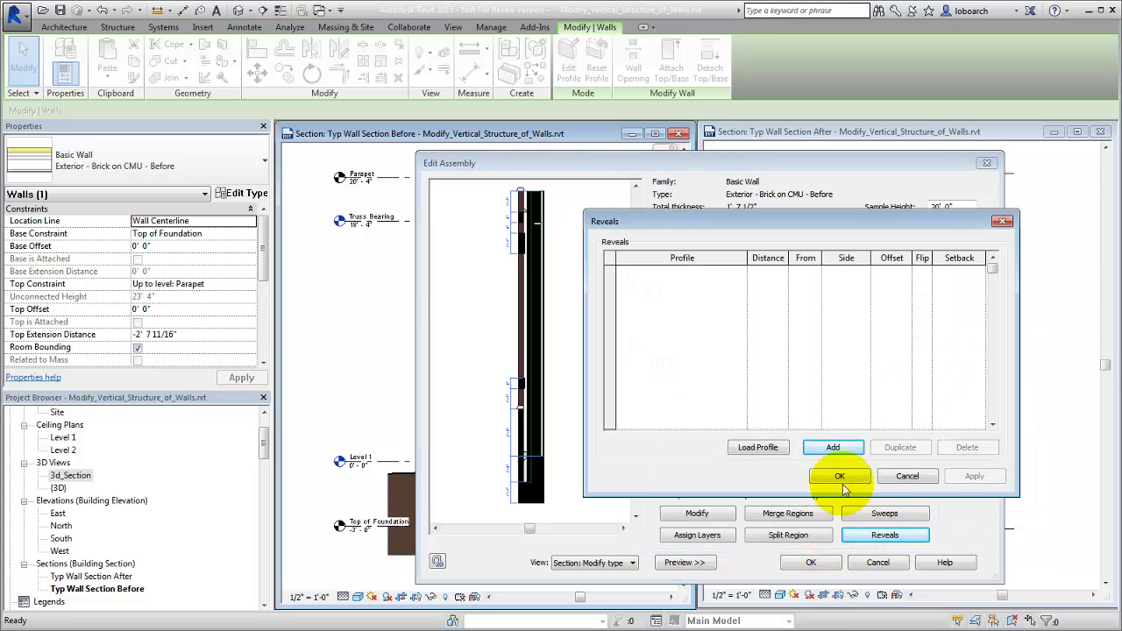
Add 6 Bricks and 3 Bricks course reveals, then align the wall at the truss bearing.
left_click(827, 448)
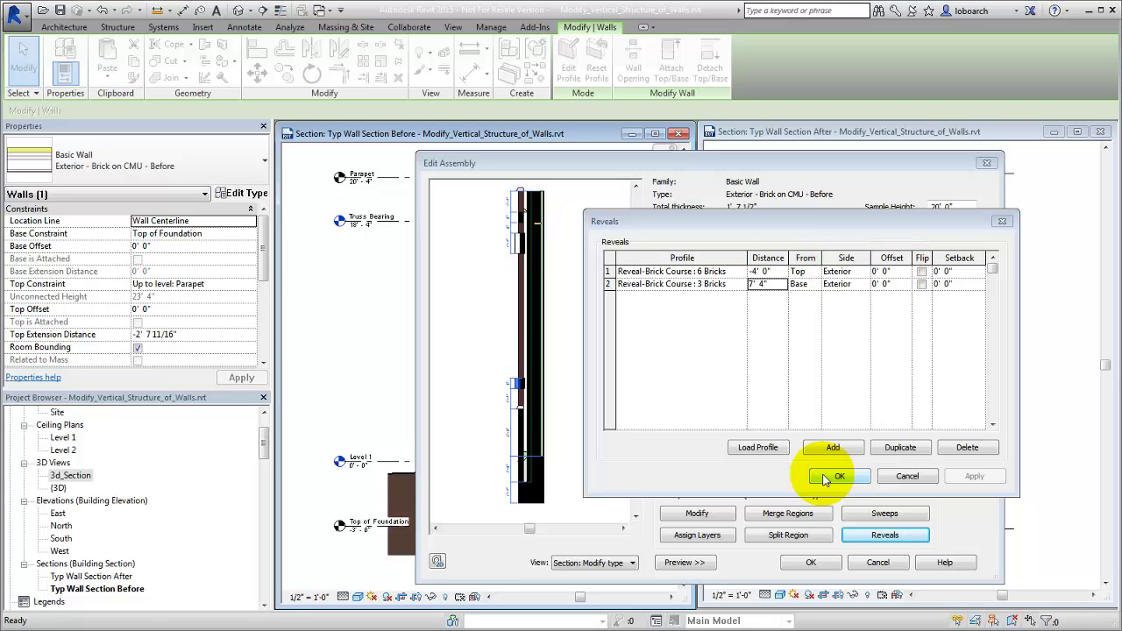
left_click(833, 476)
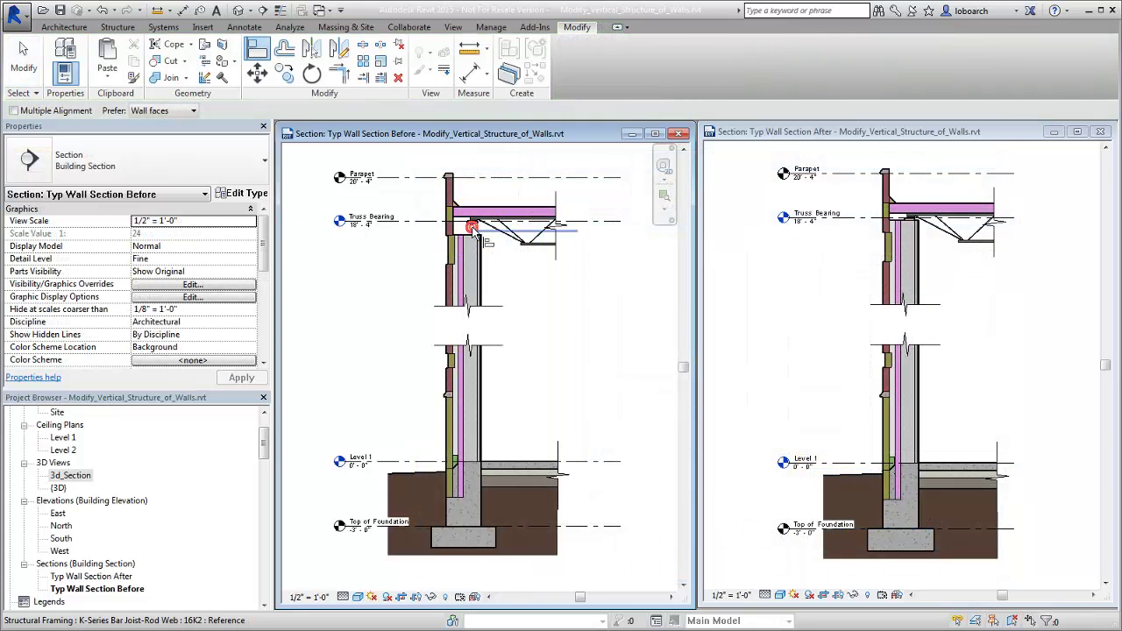
left_click(469, 243)
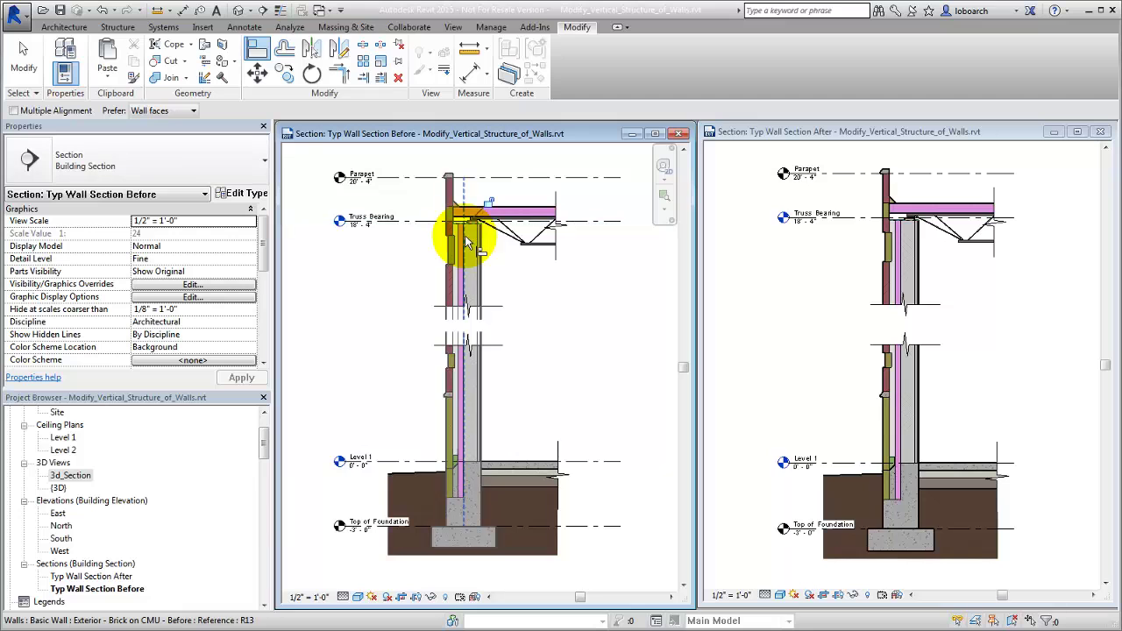